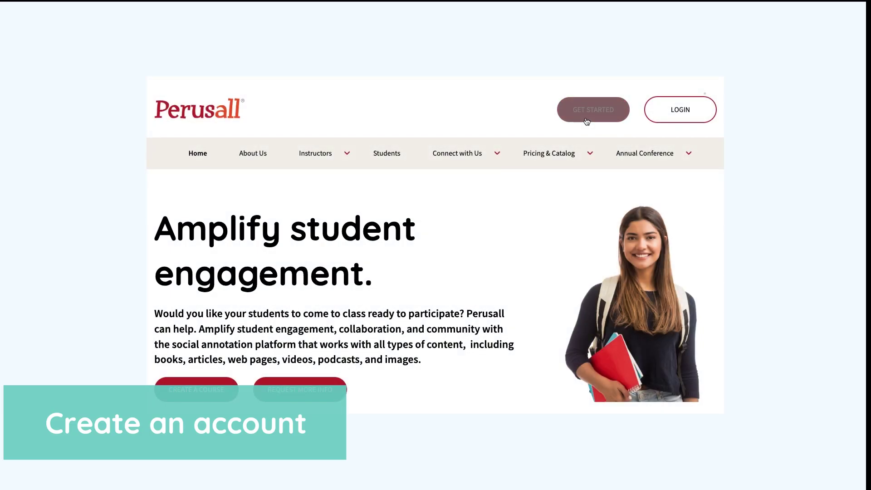
# Step: Open the registration form and enter the first name for the new instructor account
pyautogui.click(587, 118)
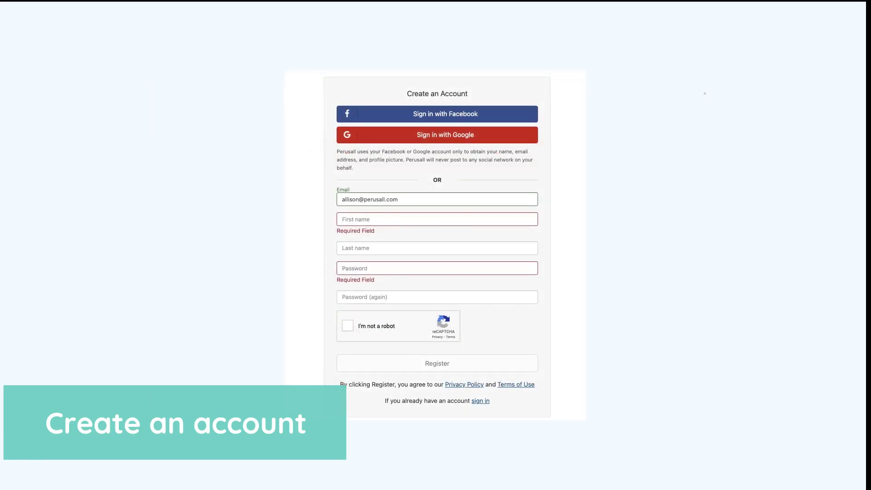
pyautogui.click(344, 219)
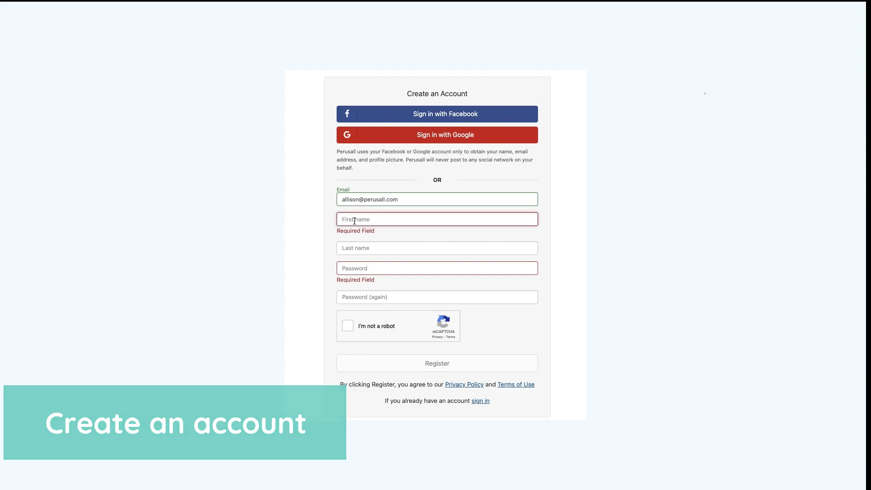
pyautogui.write('Allison')
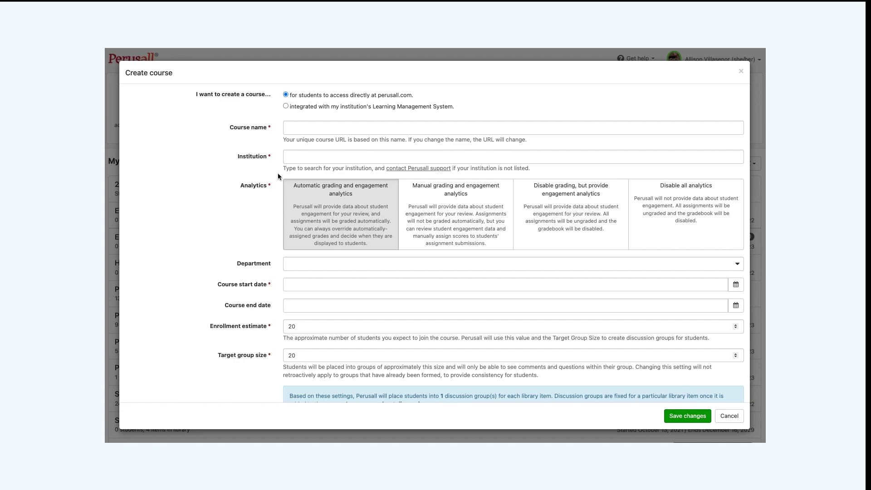
# Step: Move on to the course end date and scroll through the Select materials section
pyautogui.press('Tab')
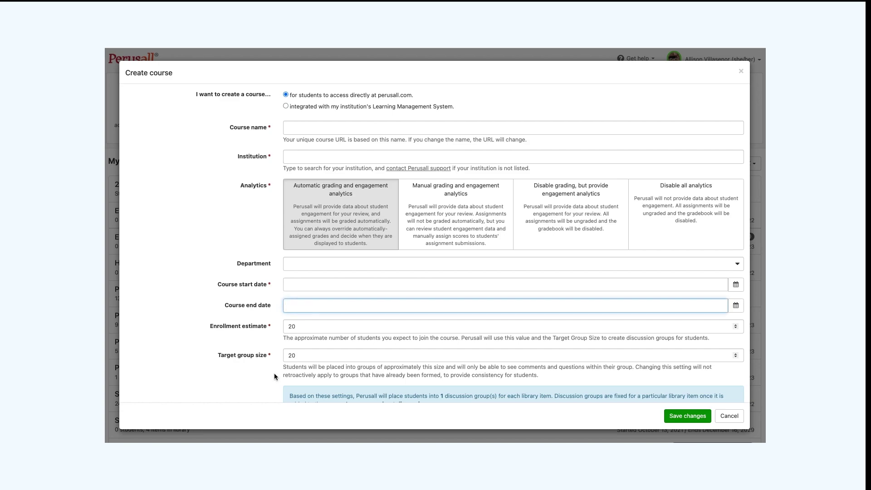
pyautogui.scroll(-3, 274, 374)
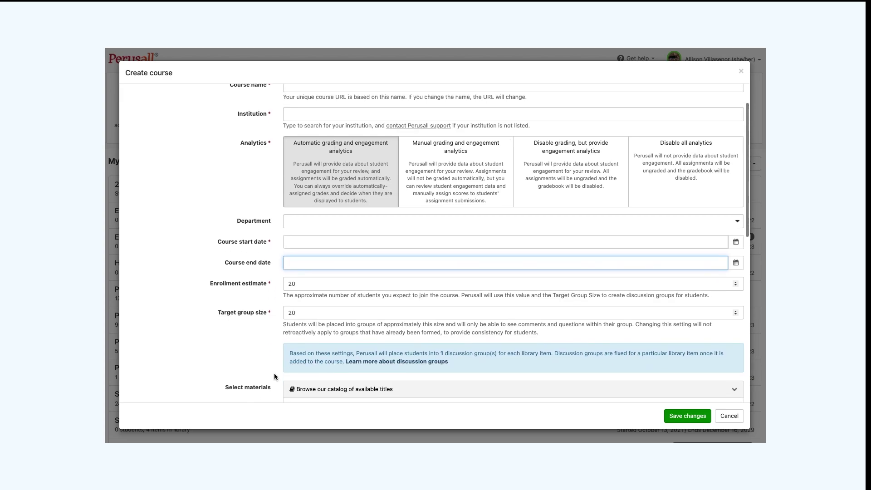
pyautogui.scroll(-5, 274, 374)
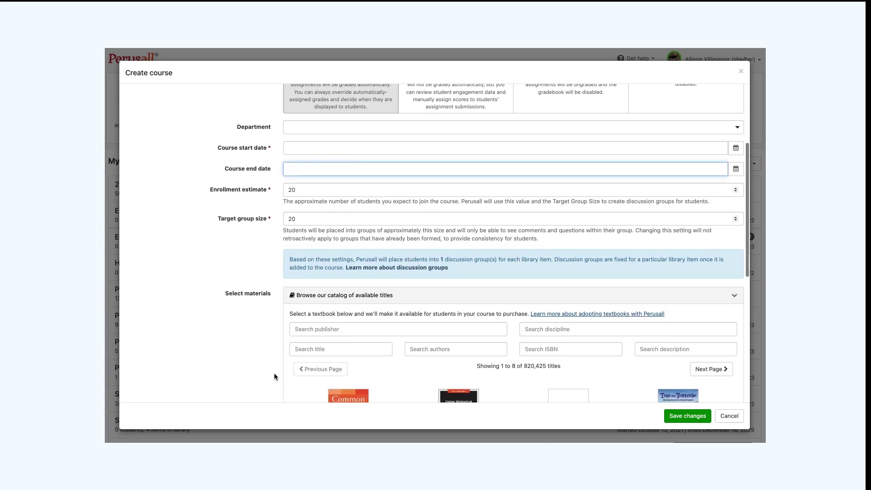
pyautogui.scroll(-6, 274, 374)
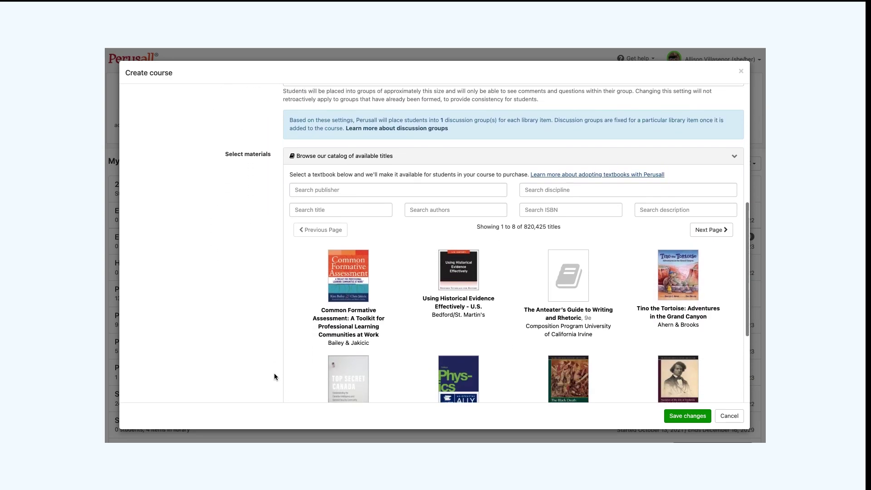
pyautogui.scroll(-4, 274, 373)
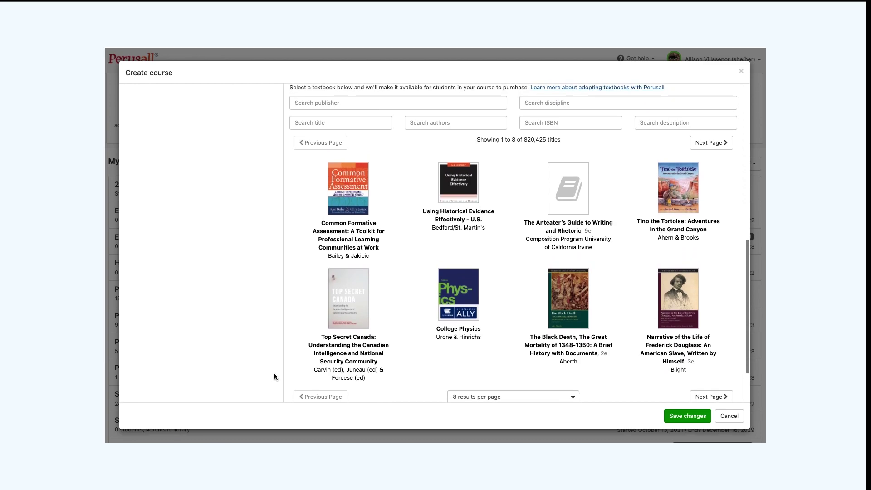
pyautogui.scroll(-2, 274, 376)
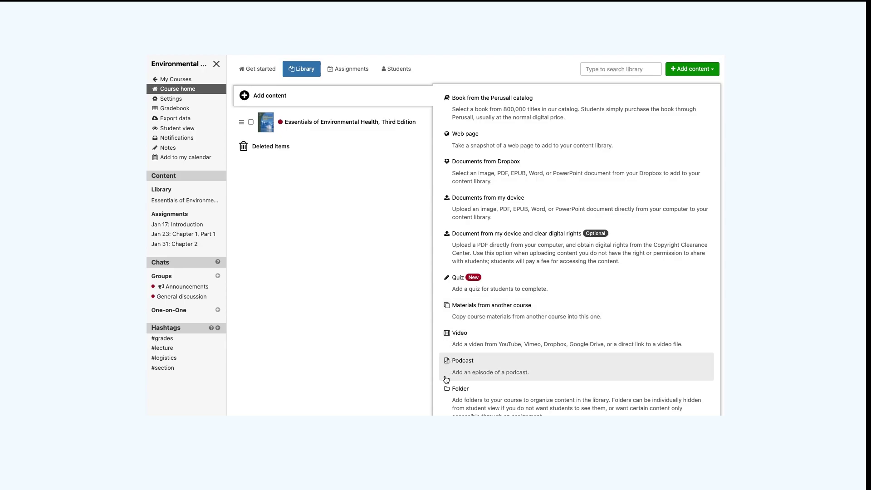
# Step: Scroll through the Add content options in the Environmental course library
pyautogui.scroll(-3, 445, 392)
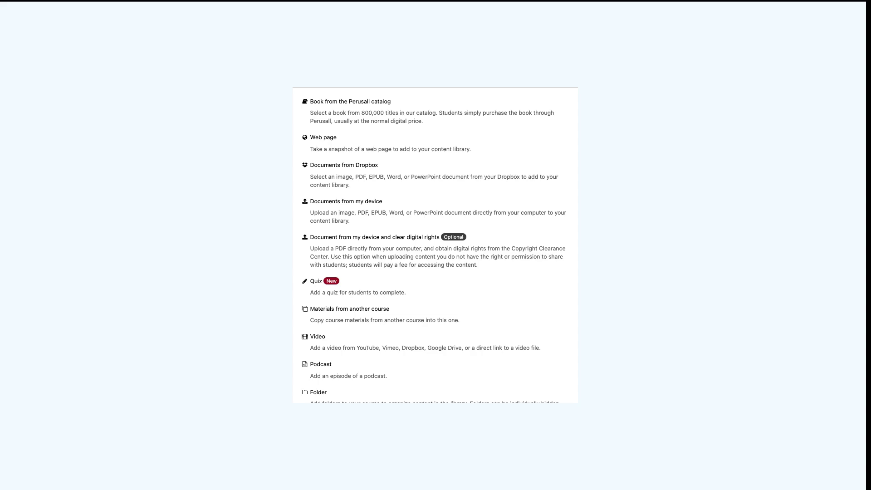
pyautogui.scroll(-3, 570, 280)
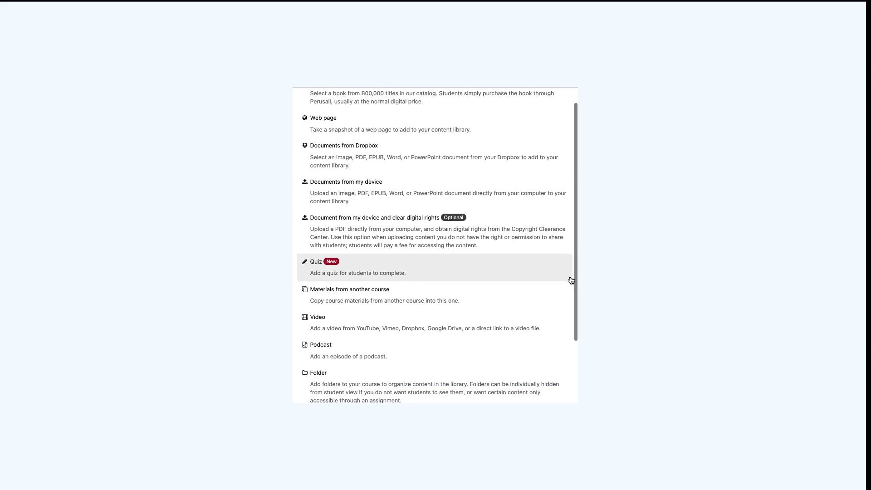
pyautogui.scroll(-2, 571, 280)
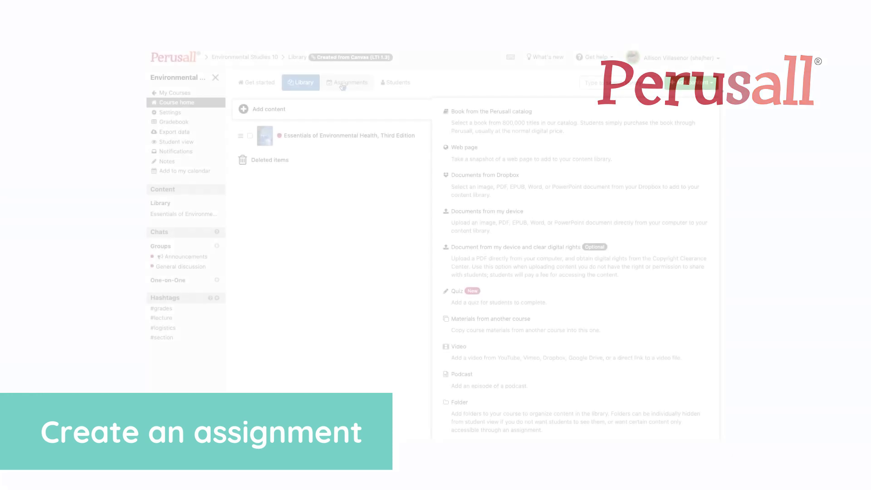
# Step: Start a new assignment on Essentials of Environmental Health, Third Edition covering all content
pyautogui.click(342, 84)
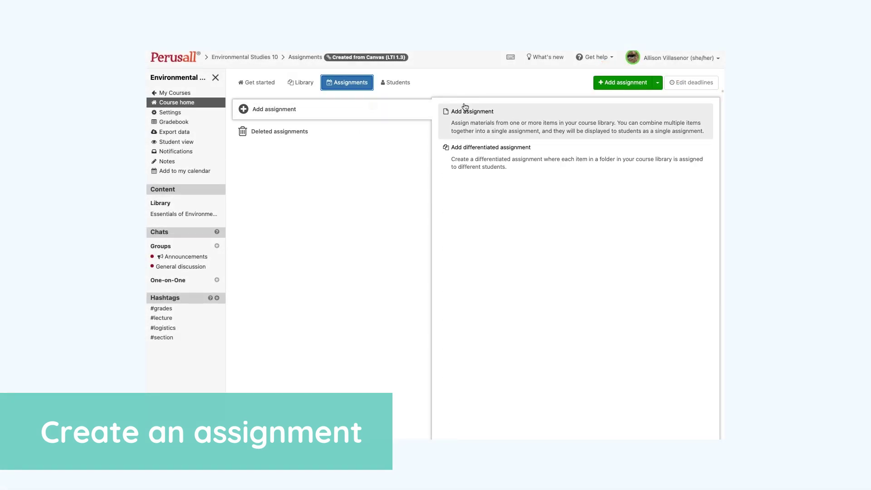
pyautogui.click(480, 110)
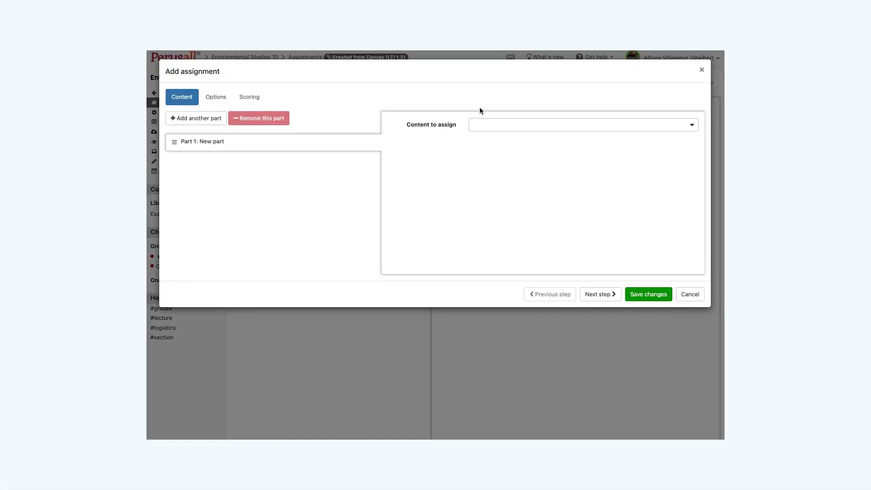
pyautogui.click(537, 150)
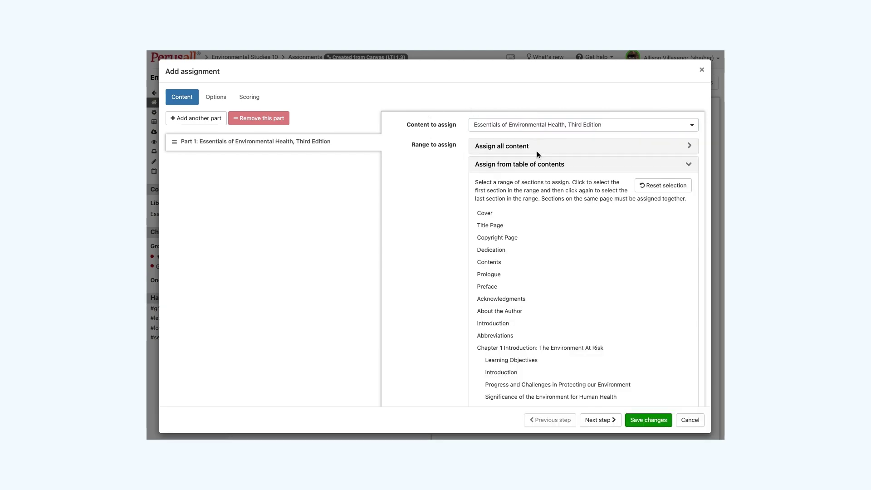
pyautogui.click(689, 148)
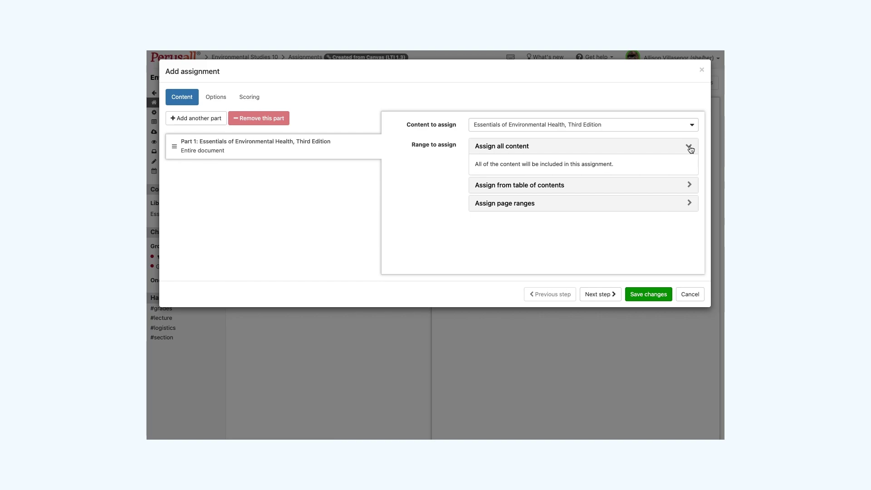
pyautogui.click(687, 187)
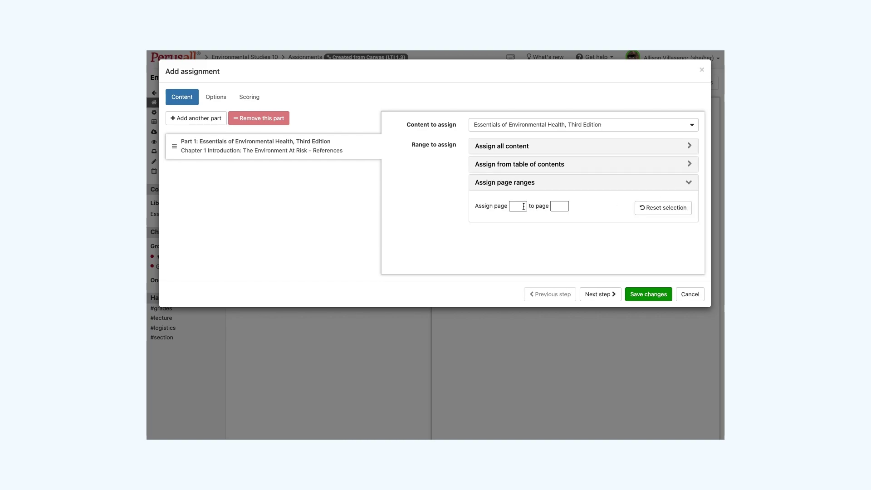
# Step: Set the January 27, 2023 deadline, name it Chapter 1 - Introduction, and choose custom scoring
pyautogui.click(222, 98)
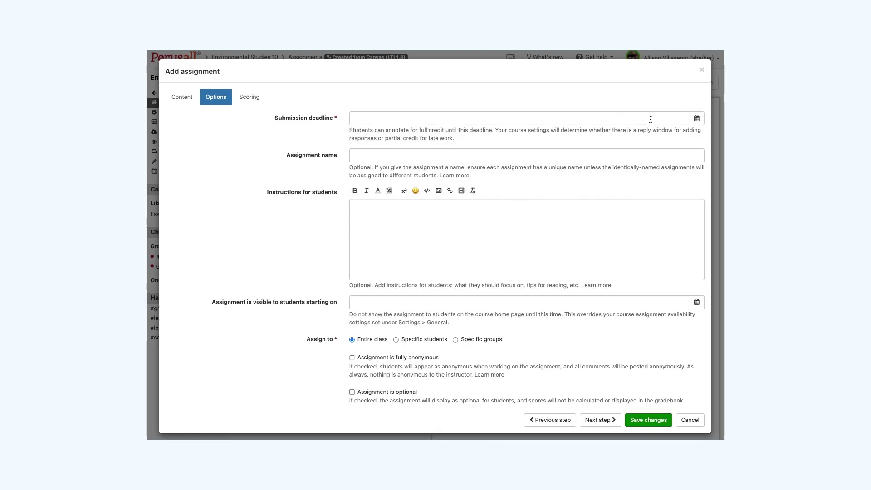
pyautogui.click(696, 119)
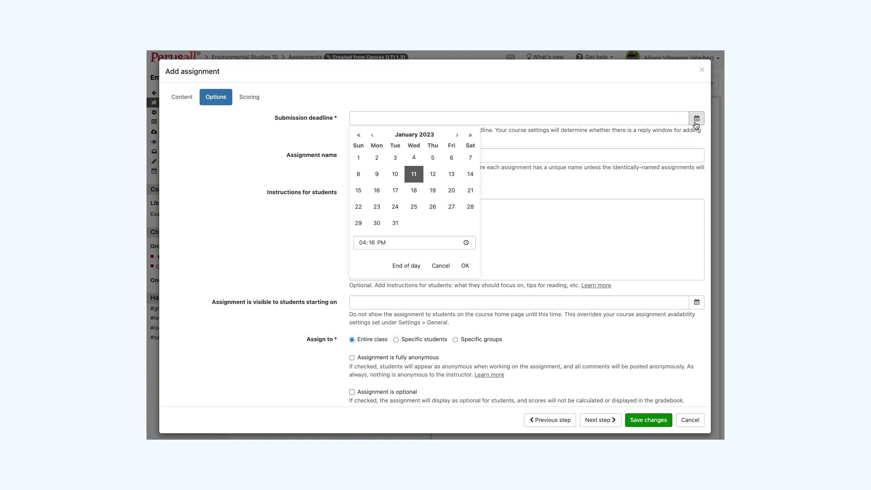
pyautogui.click(282, 165)
pyautogui.click(407, 158)
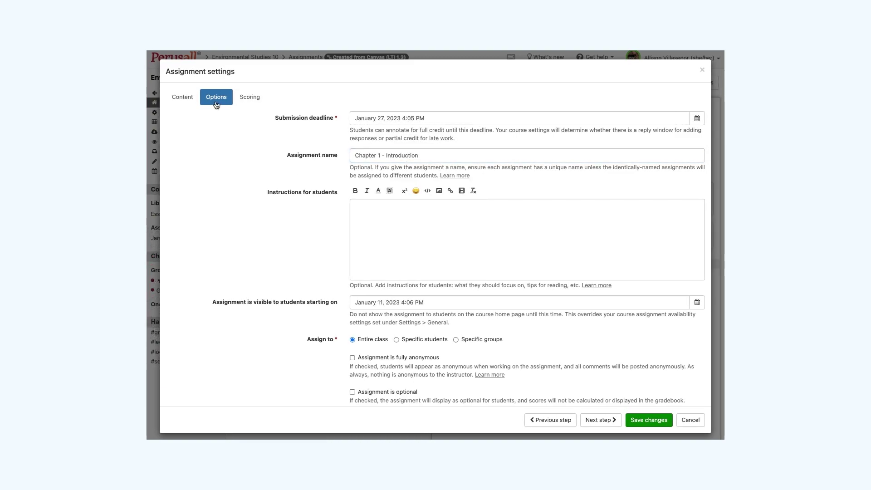
pyautogui.click(250, 97)
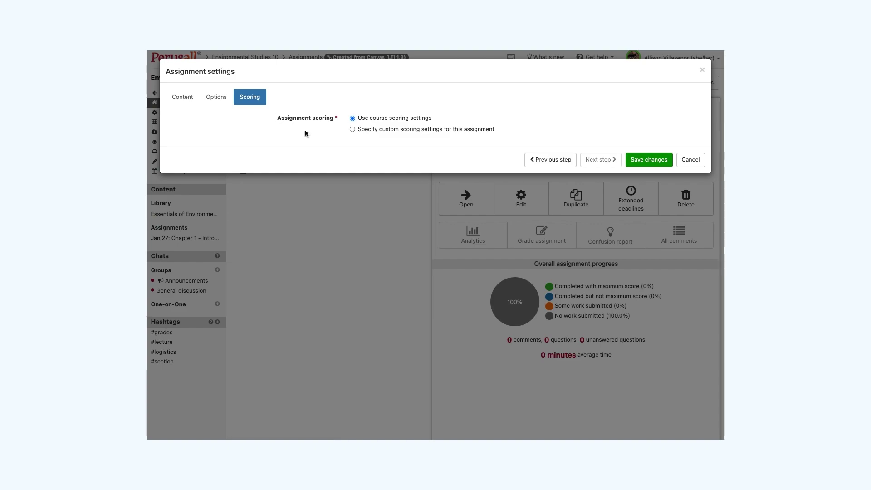
pyautogui.click(353, 129)
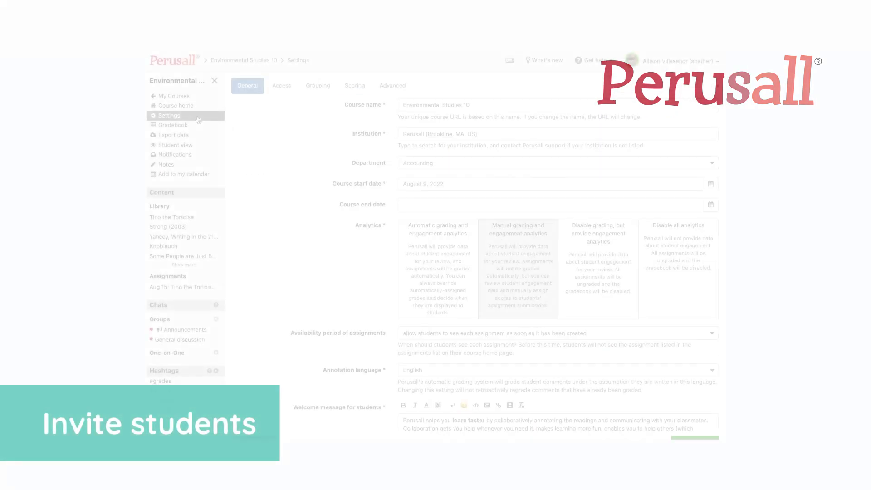
# Step: On the Access tab, enter a co-instructor's e-mail address in the instructors invite box
pyautogui.click(277, 90)
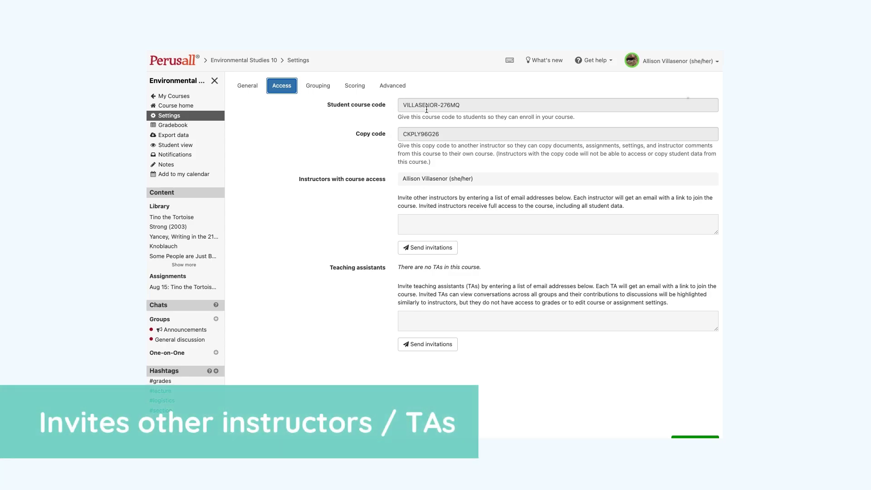
pyautogui.click(433, 221)
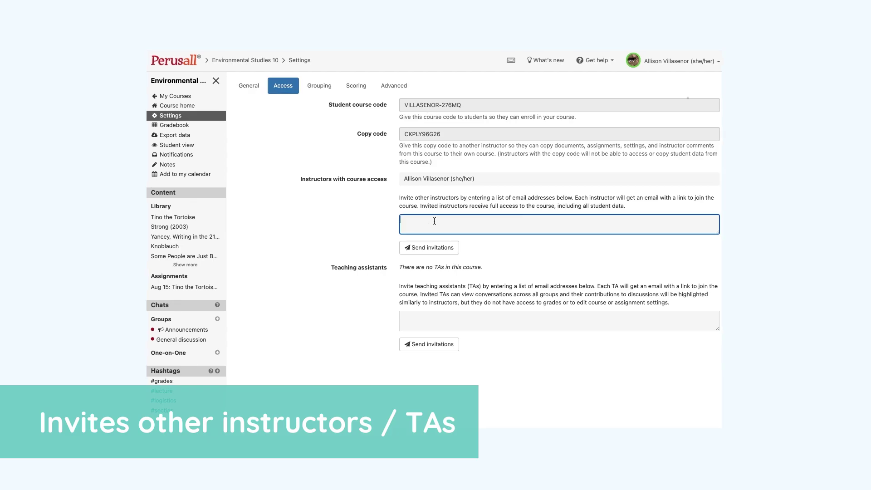
pyautogui.write('instr')
pyautogui.press('BackSpace')
pyautogui.press('BackSpace')
pyautogui.press('BackSpace')
pyautogui.press('BackSpace')
pyautogui.press('BackSpace')
pyautogui.click(424, 319)
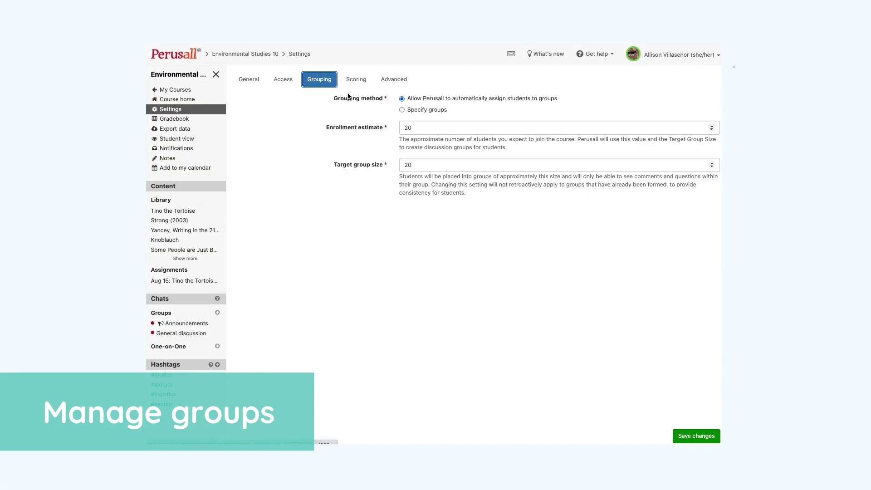
# Step: Switch the course grouping method to Specify groups
pyautogui.click(402, 110)
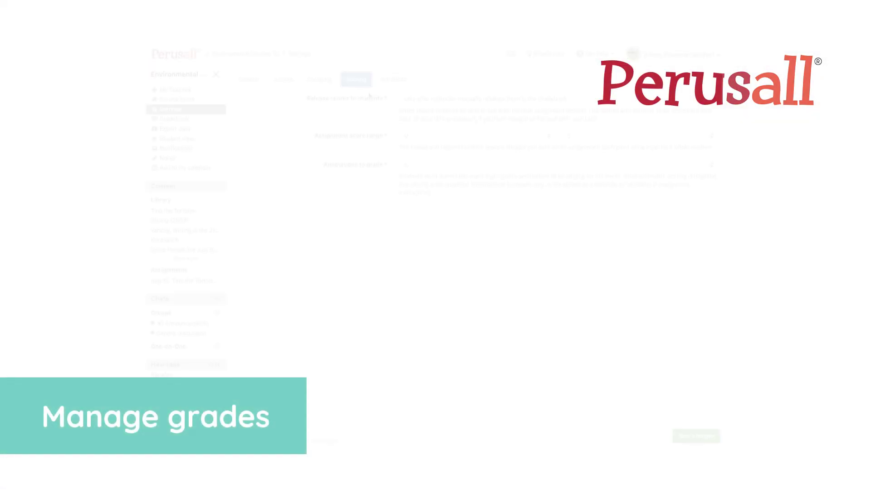
# Step: Review the score release choices on the Scoring tab
pyautogui.click(431, 99)
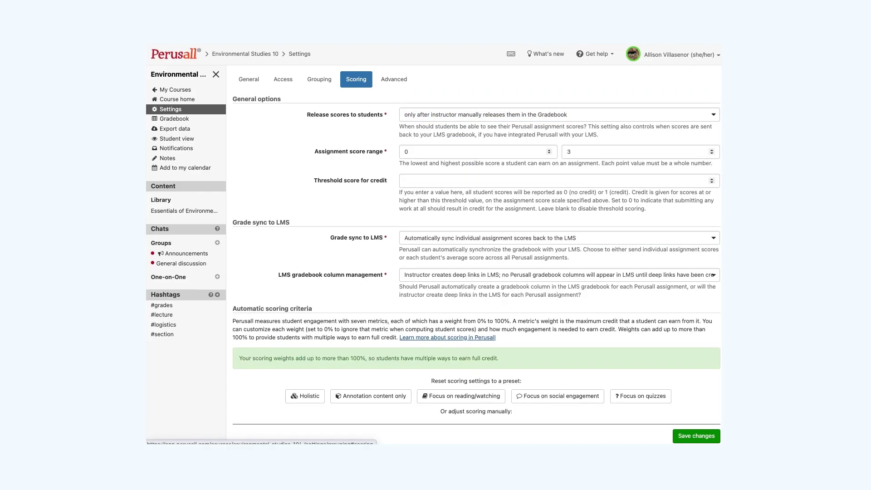
pyautogui.click(356, 79)
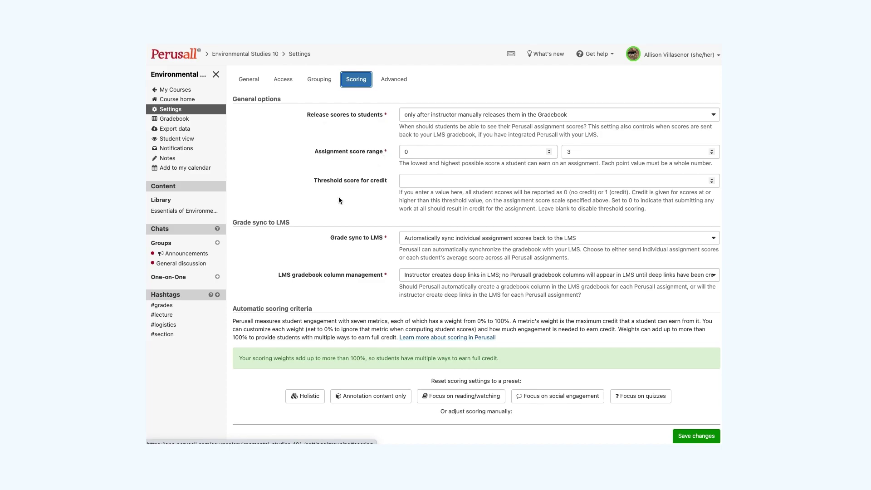
pyautogui.scroll(-2, 339, 199)
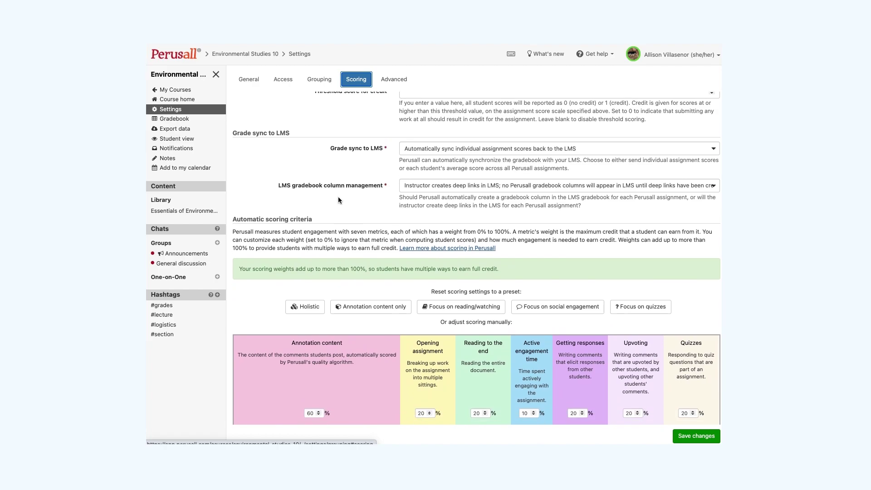
pyautogui.scroll(-1, 338, 197)
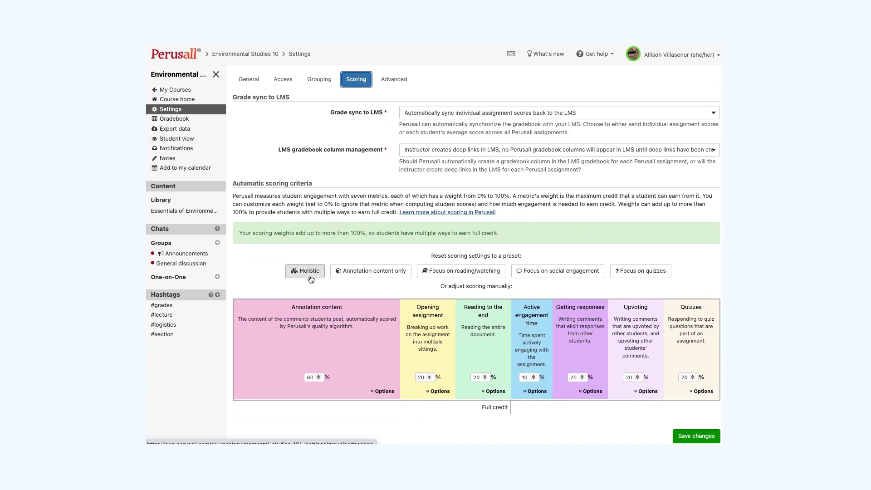
# Step: Try the Holistic, annotation, reading, social and quiz presets, then restore Holistic weights
pyautogui.click(311, 278)
pyautogui.click(365, 274)
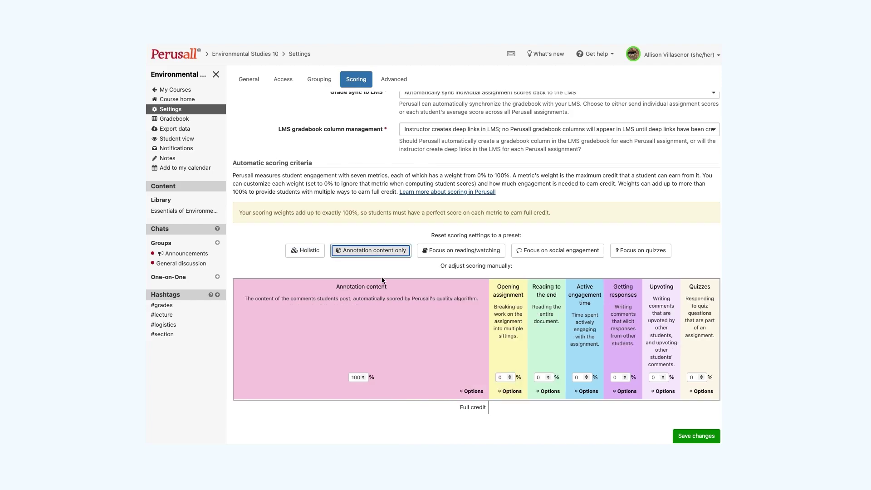
pyautogui.click(465, 250)
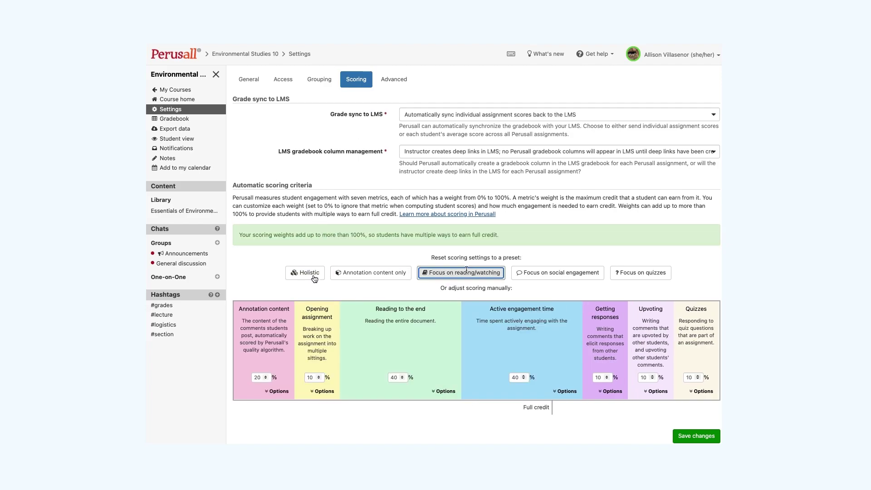
pyautogui.click(583, 273)
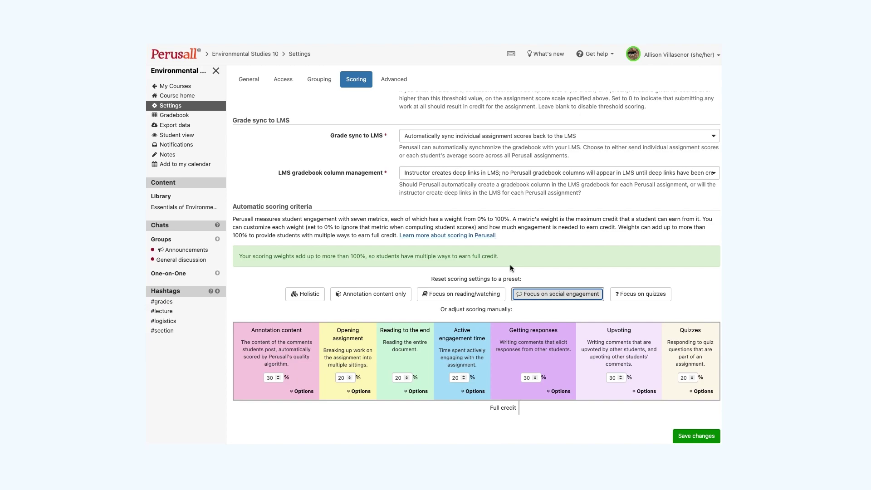
pyautogui.click(621, 294)
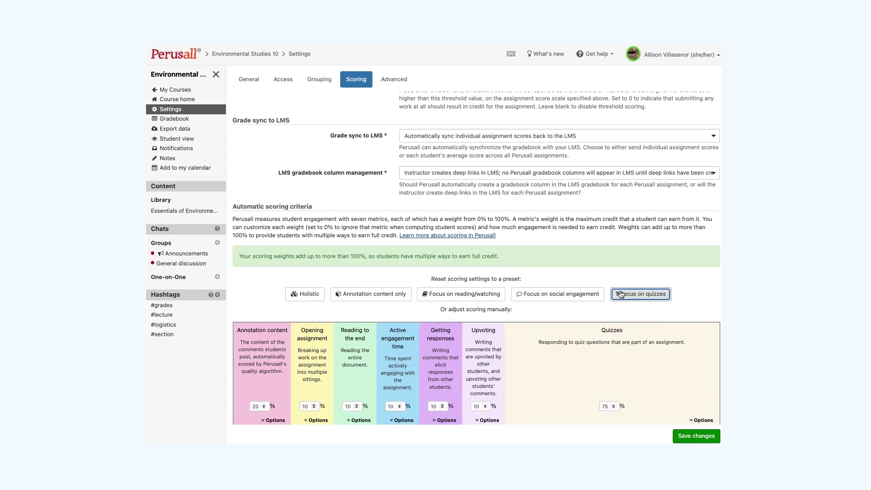
pyautogui.scroll(-2, 619, 294)
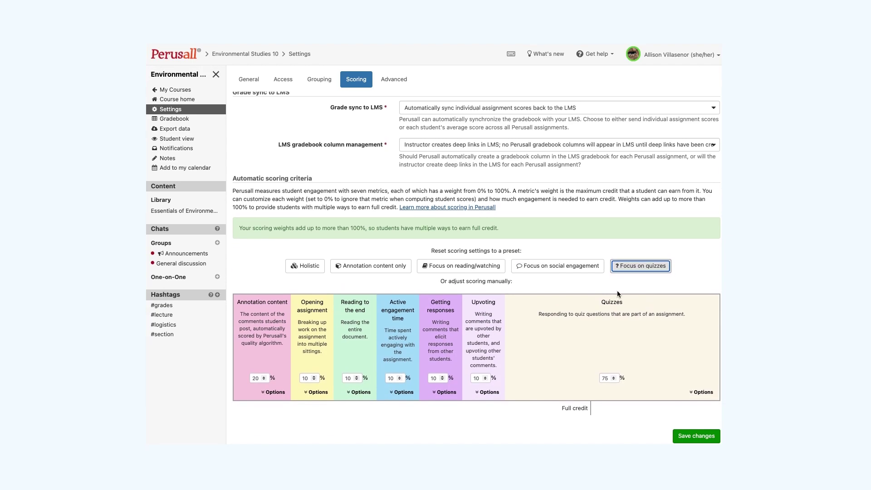
pyautogui.click(304, 265)
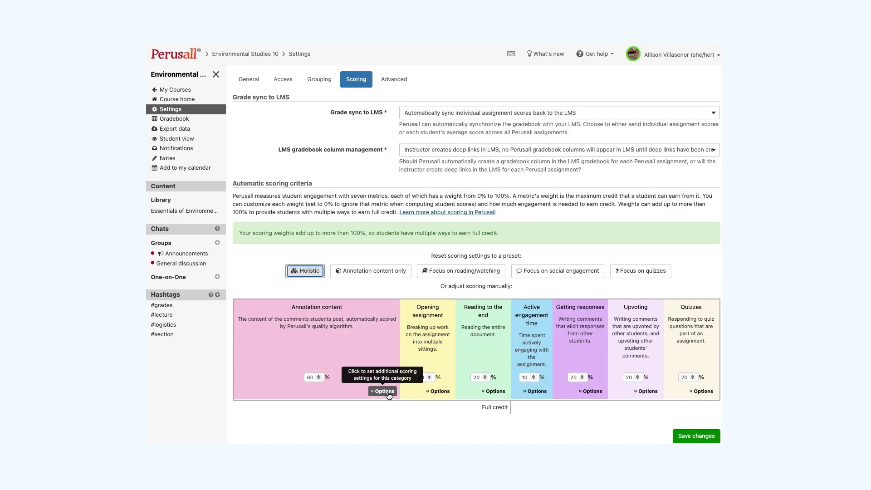
# Step: Reveal and scroll through the extra scoring settings for Annotation content
pyautogui.click(389, 393)
pyautogui.scroll(-5, 388, 395)
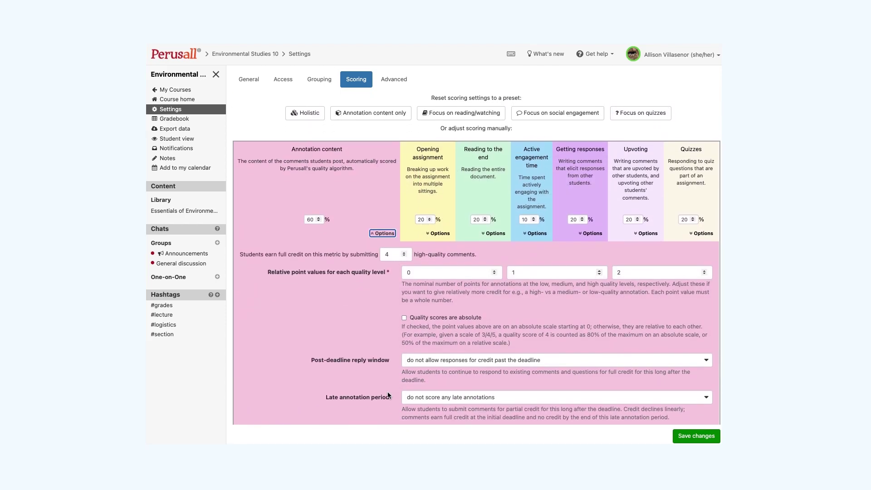
pyautogui.scroll(-2, 387, 395)
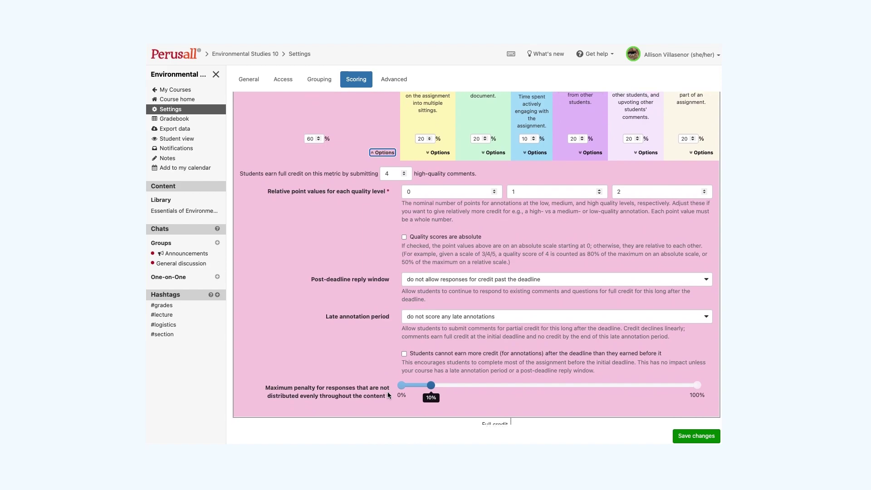
pyautogui.scroll(-1, 388, 394)
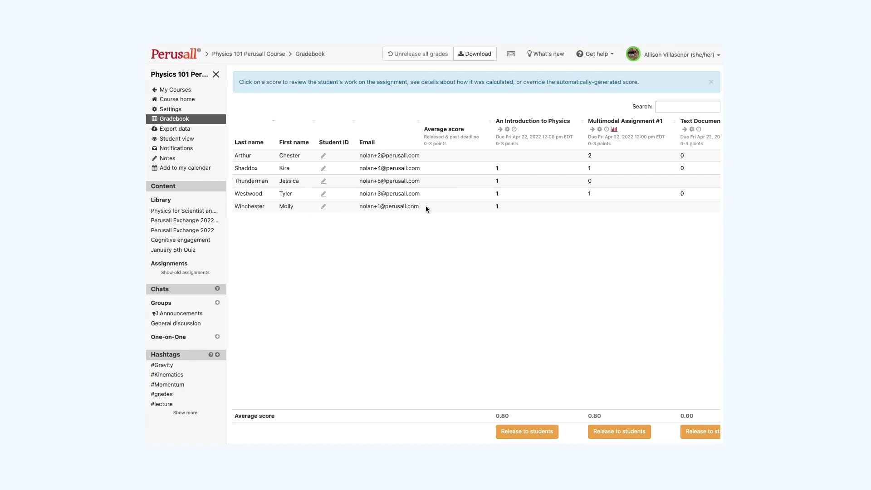
# Step: Open one student's score breakdown in the An Introduction to Physics column
pyautogui.click(499, 172)
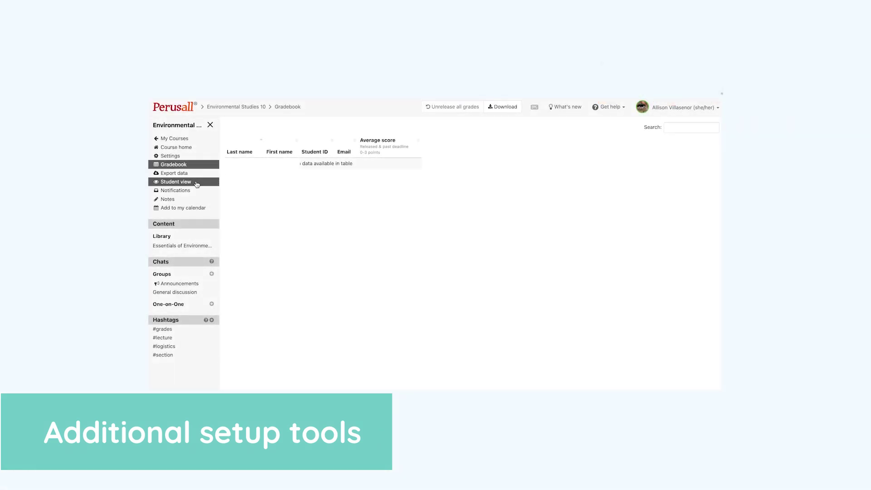
# Step: Visit the Notifications, Notes, Add to my calendar and Announcements pages
pyautogui.click(199, 193)
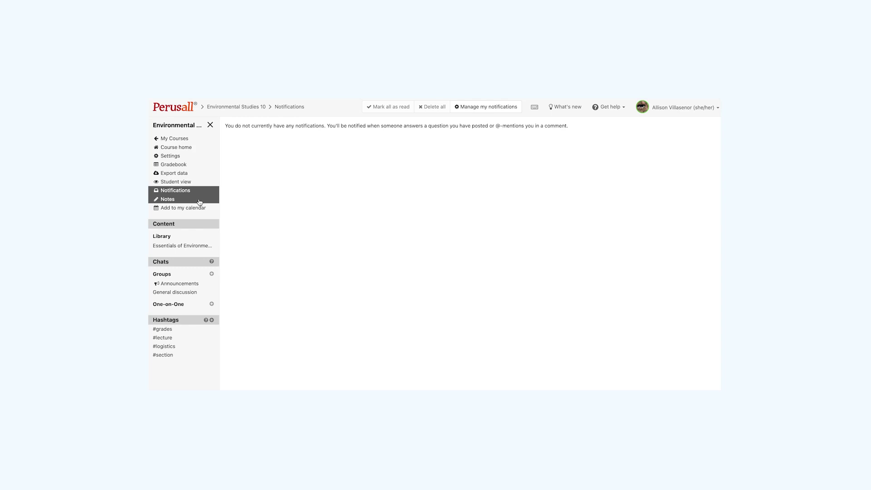
pyautogui.click(199, 201)
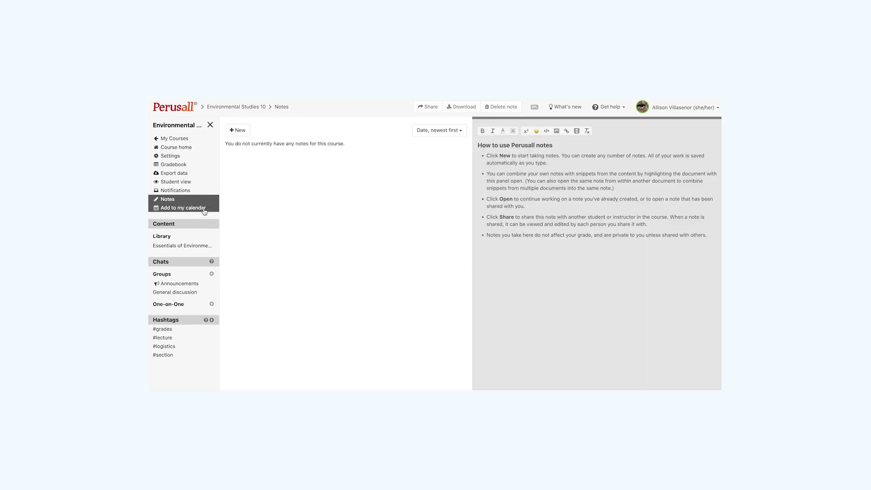
pyautogui.click(204, 210)
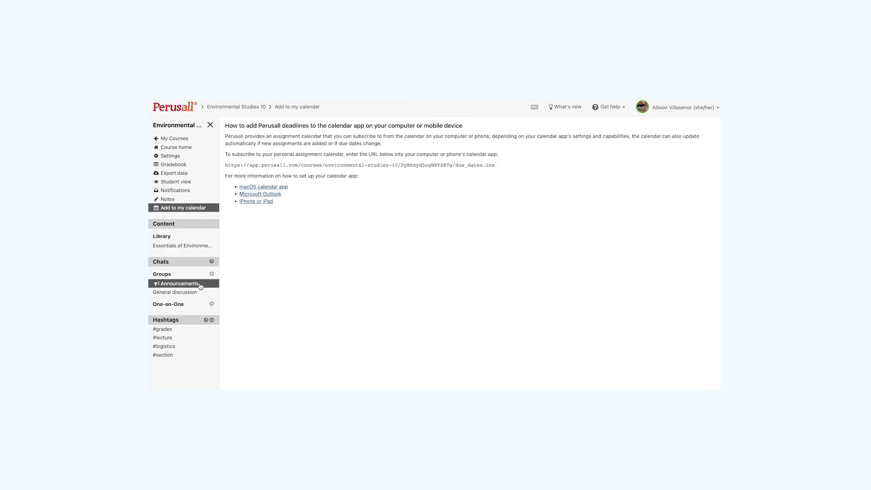
pyautogui.click(200, 284)
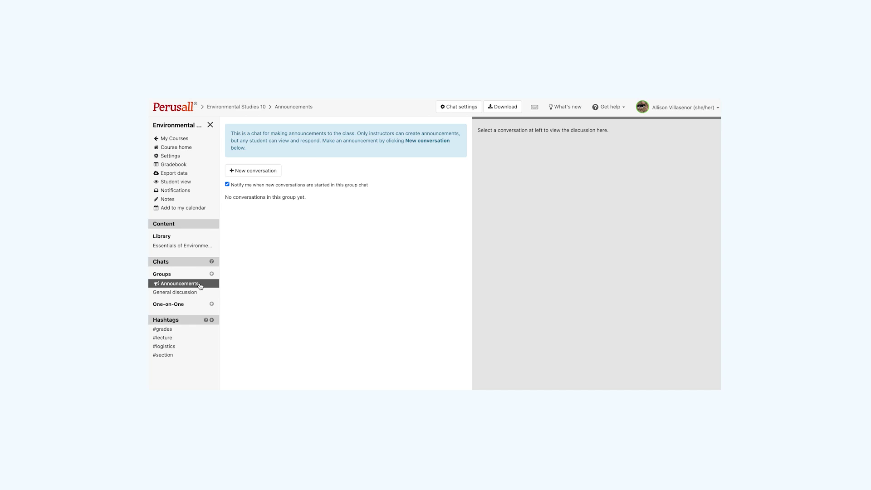